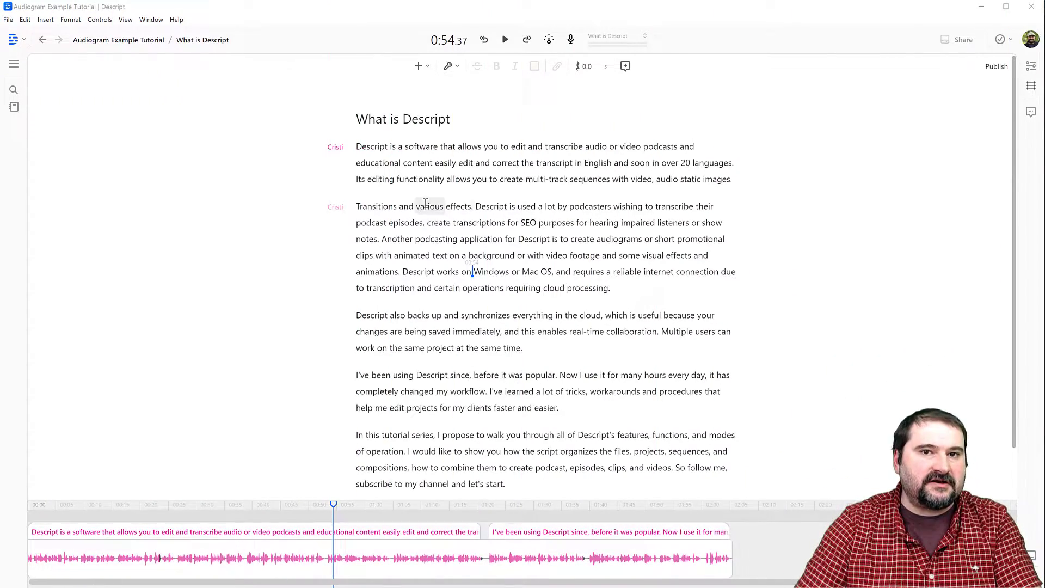
- Expand the project sidebar to show files and compositions beside the What is Descript script
{"action": "left_click", "coordinate": [14, 65]}
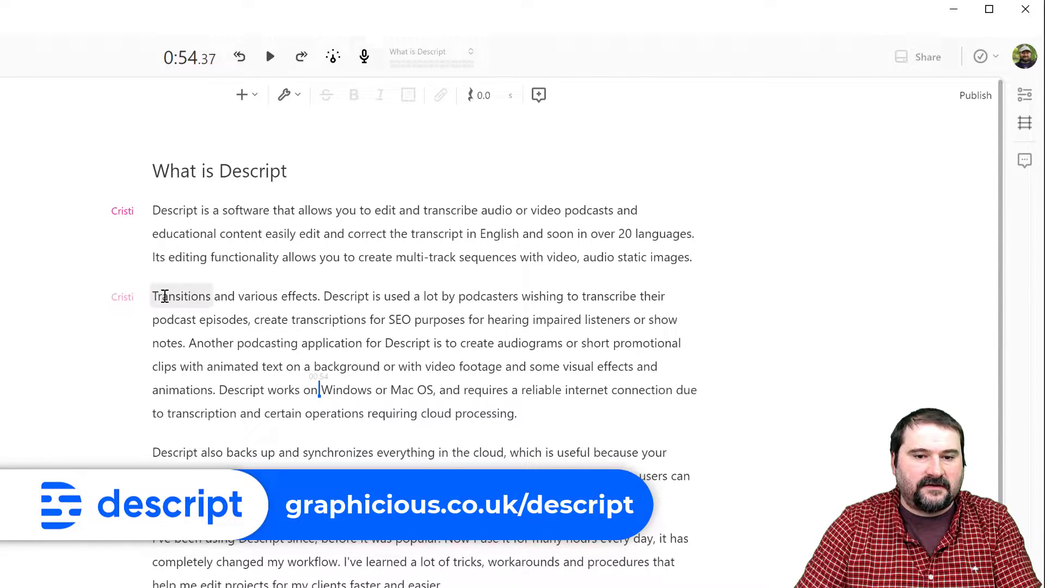
- Clip the Transitions passage into new composition 'Clips from What is Descript', view it, then return
{"action": "left_click_drag", "start_coordinate": [153, 296], "coordinate": [189, 343]}
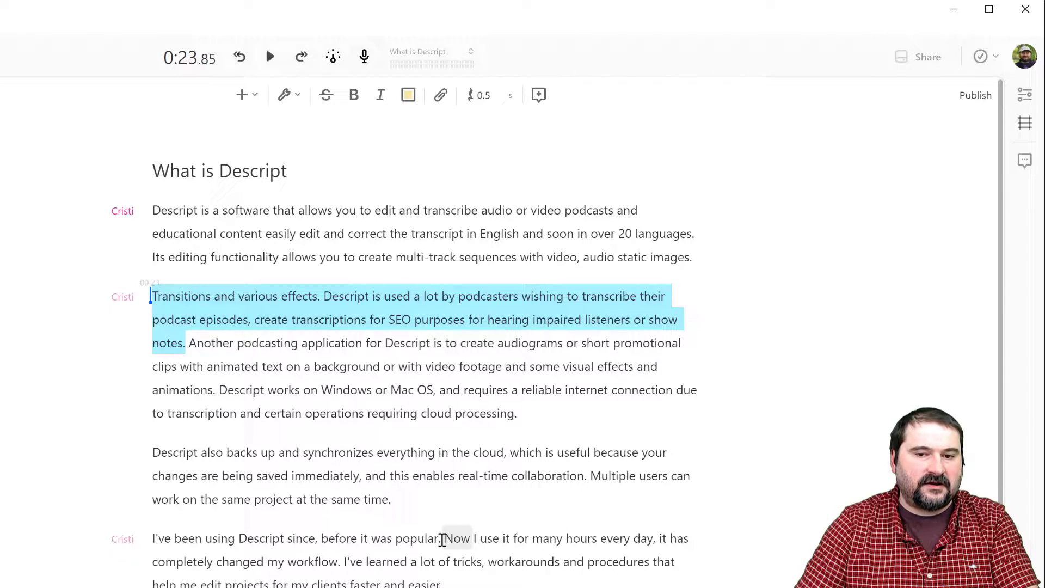
{"action": "right_click", "coordinate": [356, 317]}
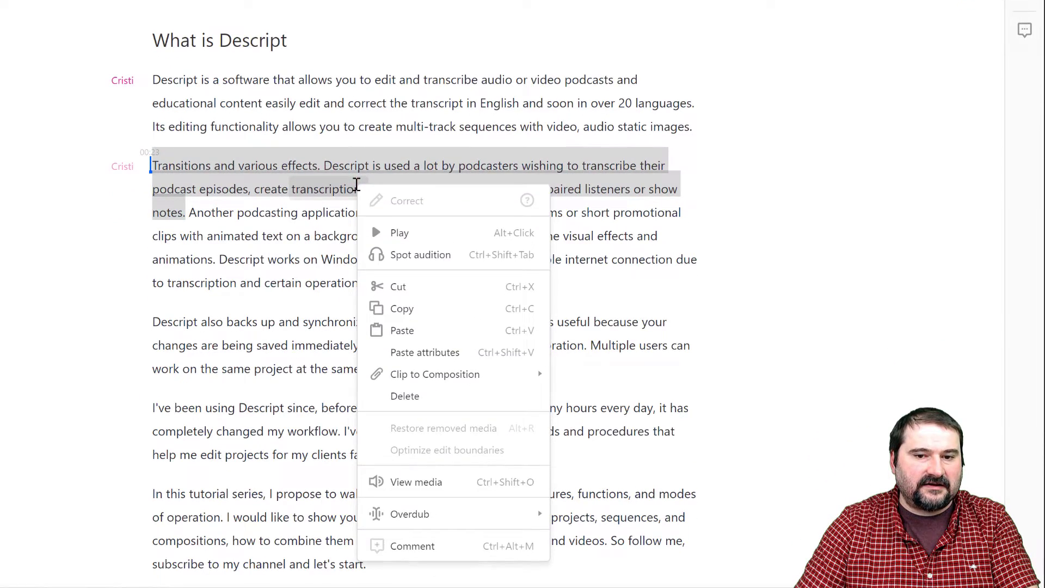
{"action": "mouse_move", "coordinate": [414, 377]}
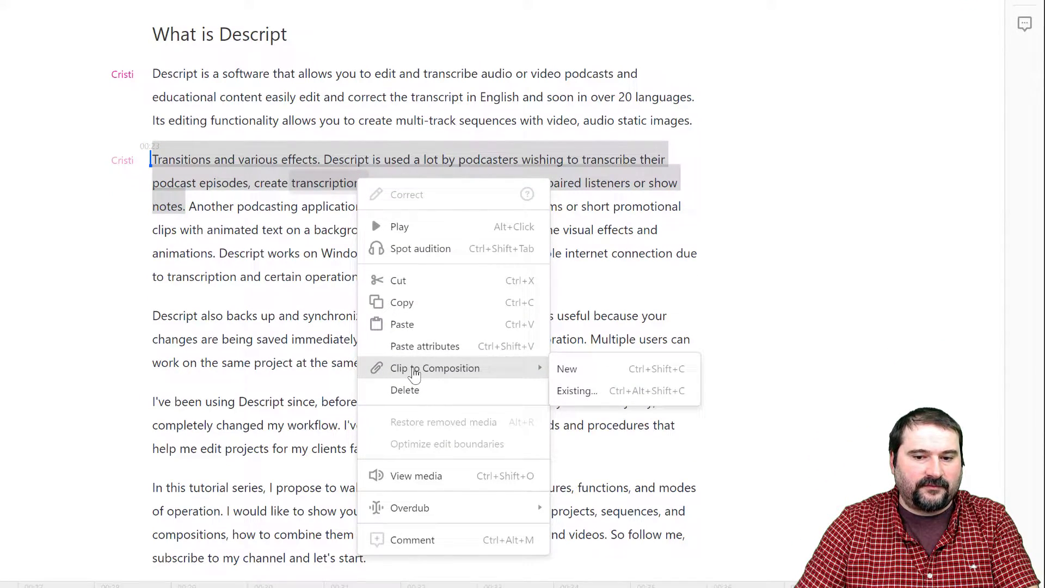
{"action": "left_click", "coordinate": [564, 372]}
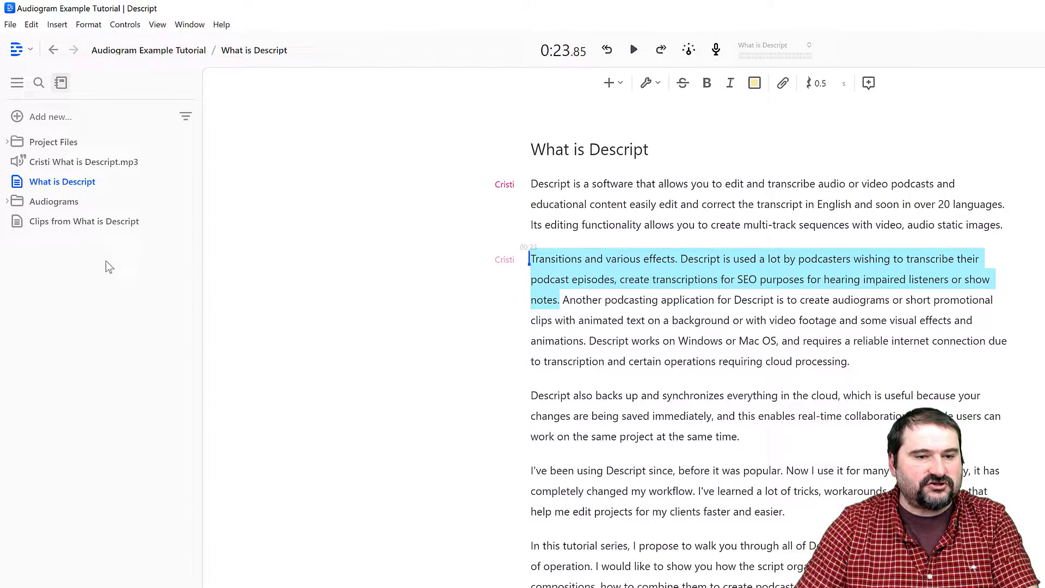
{"action": "left_click", "coordinate": [51, 224]}
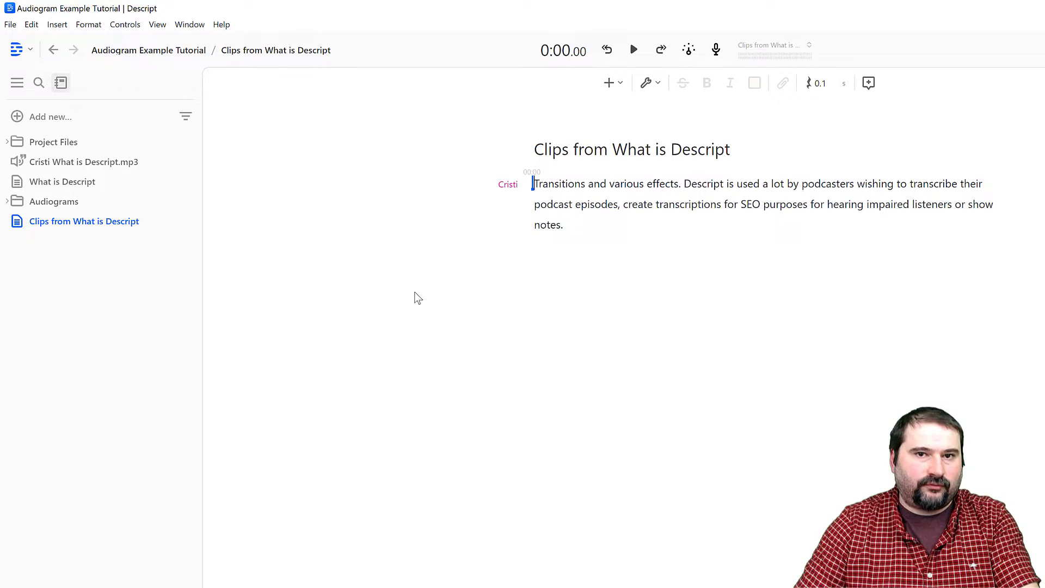
{"action": "left_click", "coordinate": [53, 184]}
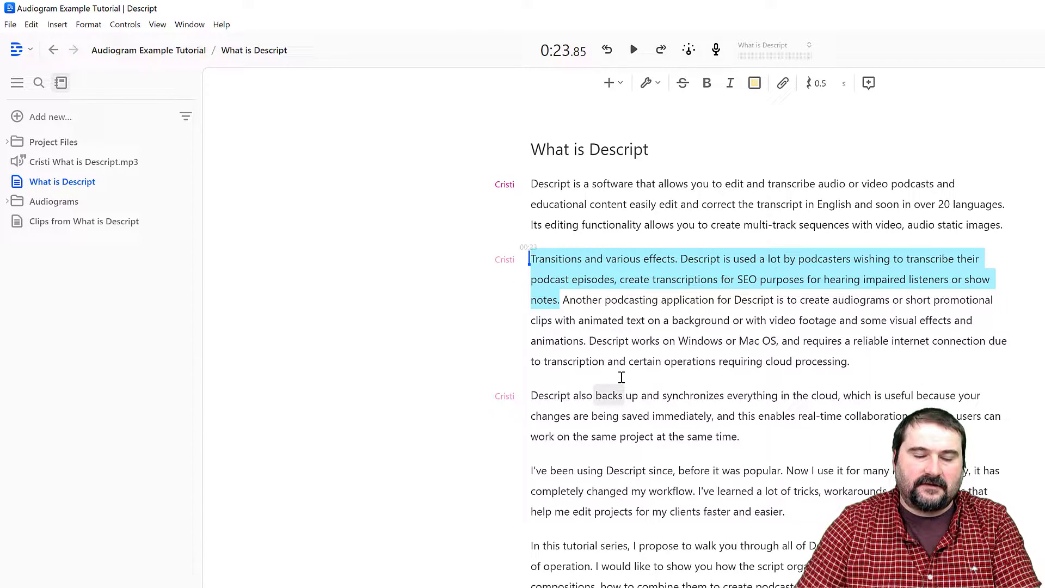
- Highlight the passage from Transitions to notes. in mint
{"action": "left_click", "coordinate": [626, 362]}
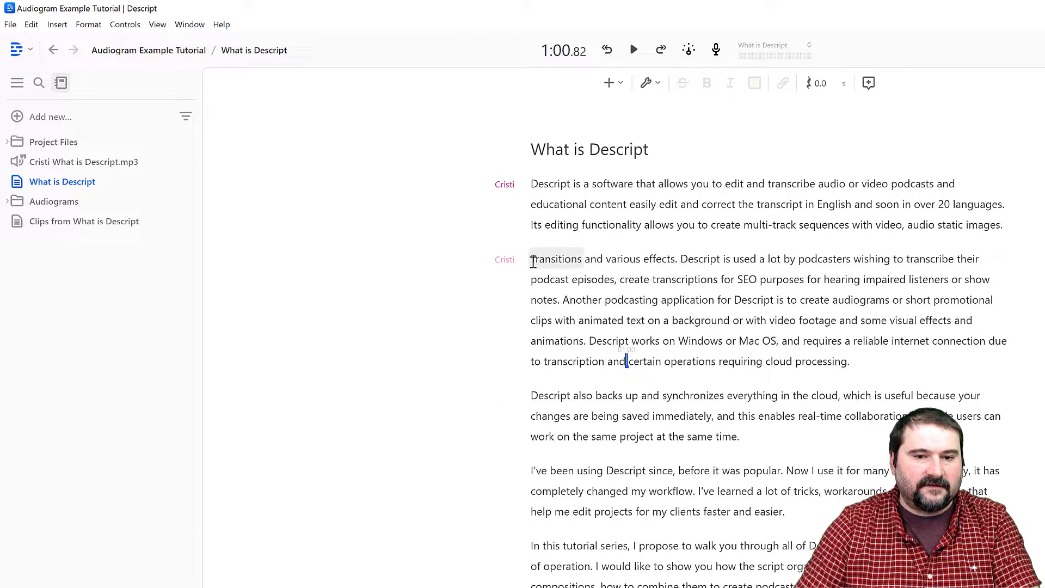
{"action": "left_click_drag", "start_coordinate": [533, 260], "coordinate": [536, 259]}
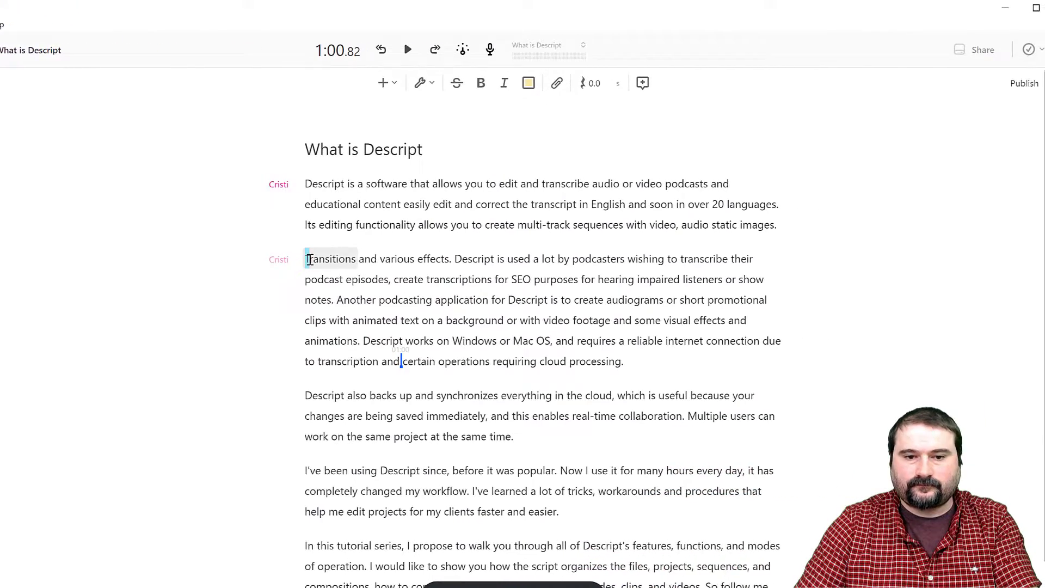
{"action": "left_click_drag", "start_coordinate": [272, 259], "coordinate": [296, 299]}
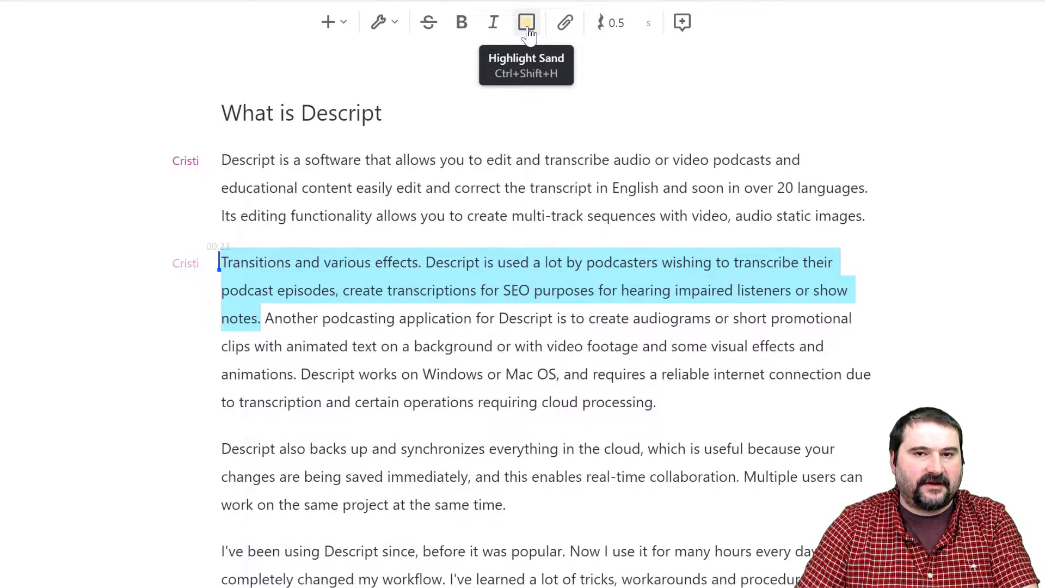
{"action": "left_click", "coordinate": [528, 32]}
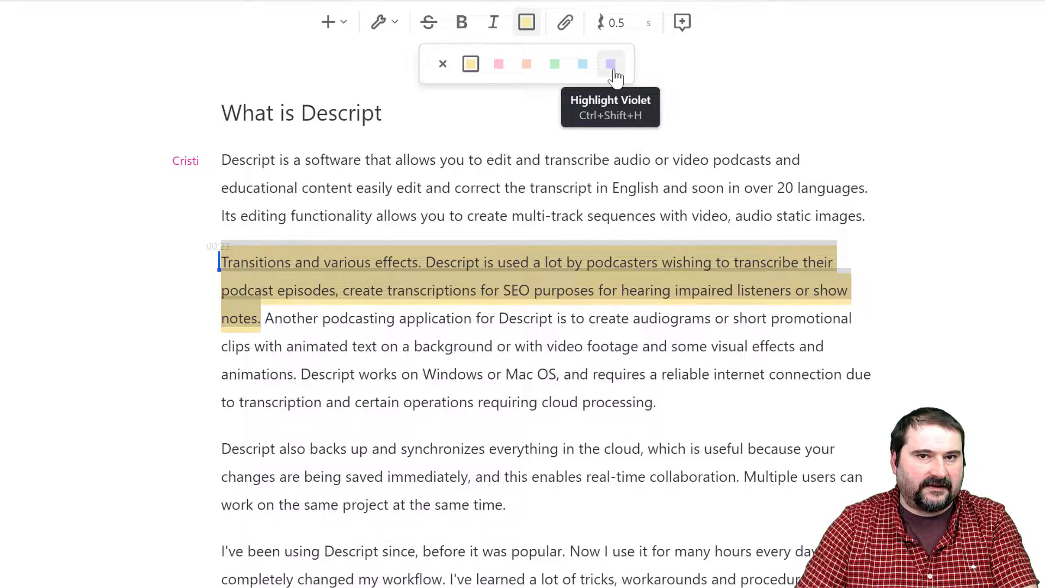
{"action": "left_click", "coordinate": [555, 76]}
- Mint-highlight the cloud-backup paragraph and the closing 'So follow me' sentence
{"action": "scroll", "coordinate": [433, 312], "scroll_direction": "down", "scroll_amount": 2}
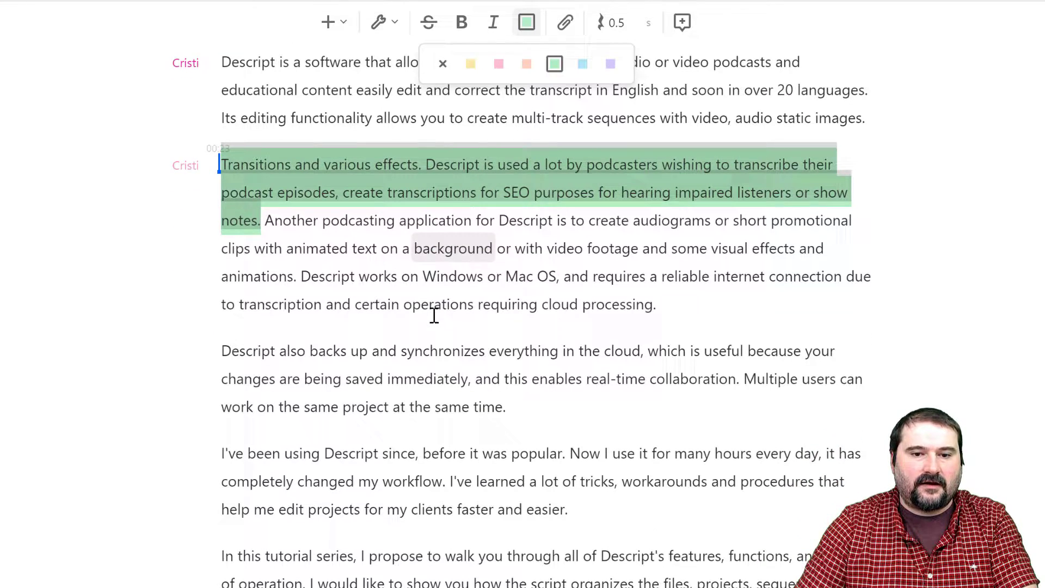
{"action": "mouse_move", "coordinate": [221, 351]}
{"action": "left_mouse_down"}
{"action": "mouse_move", "coordinate": [392, 350]}
{"action": "mouse_move", "coordinate": [538, 412]}
{"action": "mouse_move", "coordinate": [401, 401]}
{"action": "mouse_move", "coordinate": [226, 362]}
{"action": "mouse_move", "coordinate": [242, 350]}
{"action": "left_mouse_up"}
{"action": "left_click", "coordinate": [526, 23]}
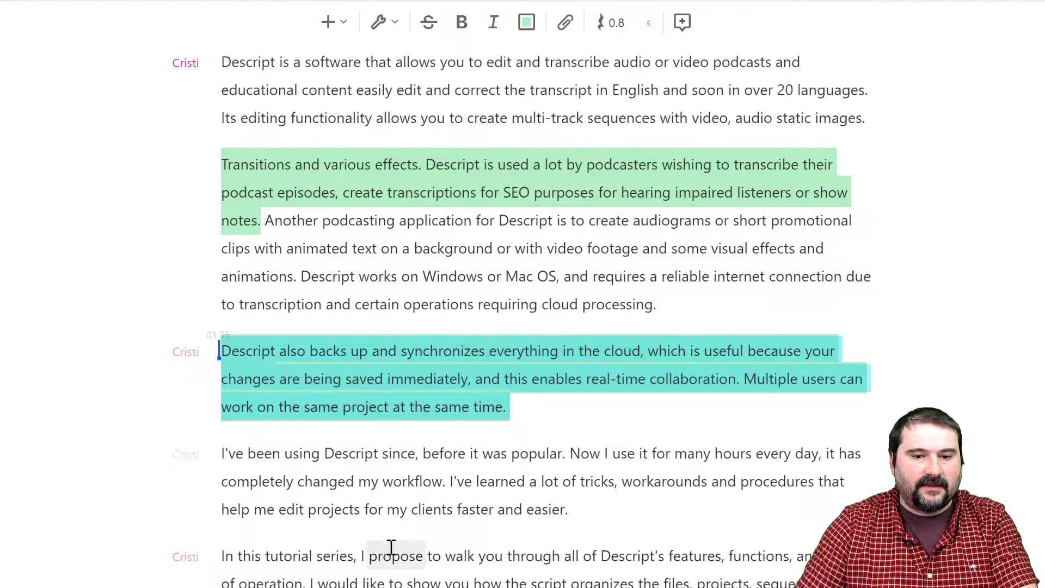
{"action": "left_click_drag", "start_coordinate": [702, 496], "coordinate": [701, 522]}
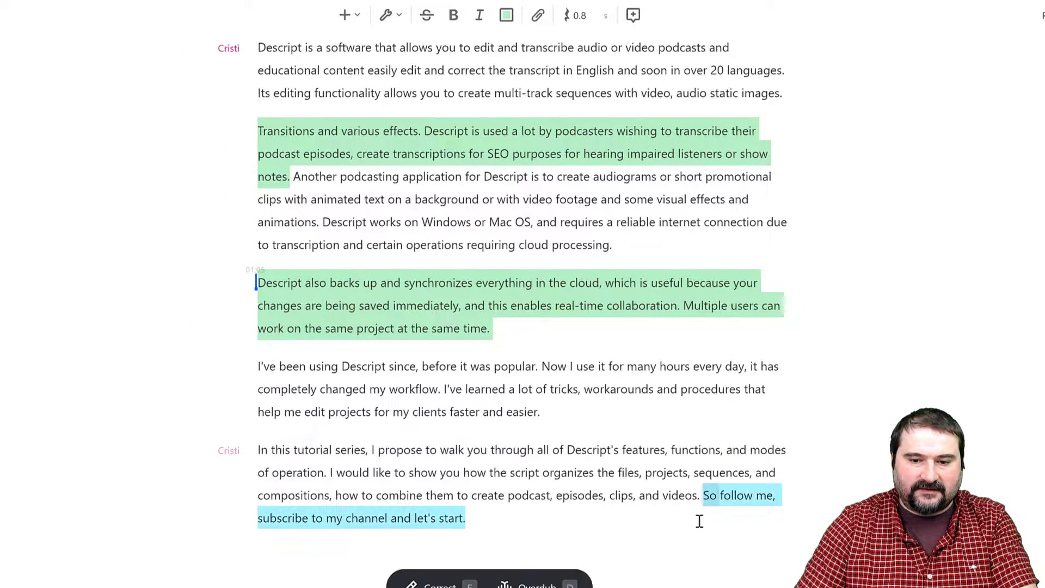
{"action": "left_click", "coordinate": [506, 16]}
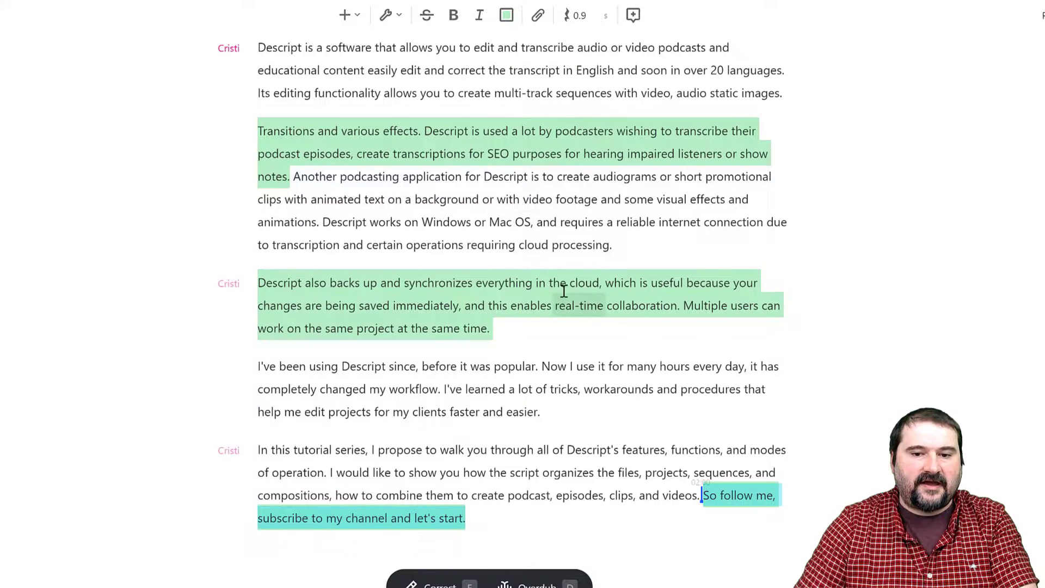
{"action": "left_click", "coordinate": [508, 389]}
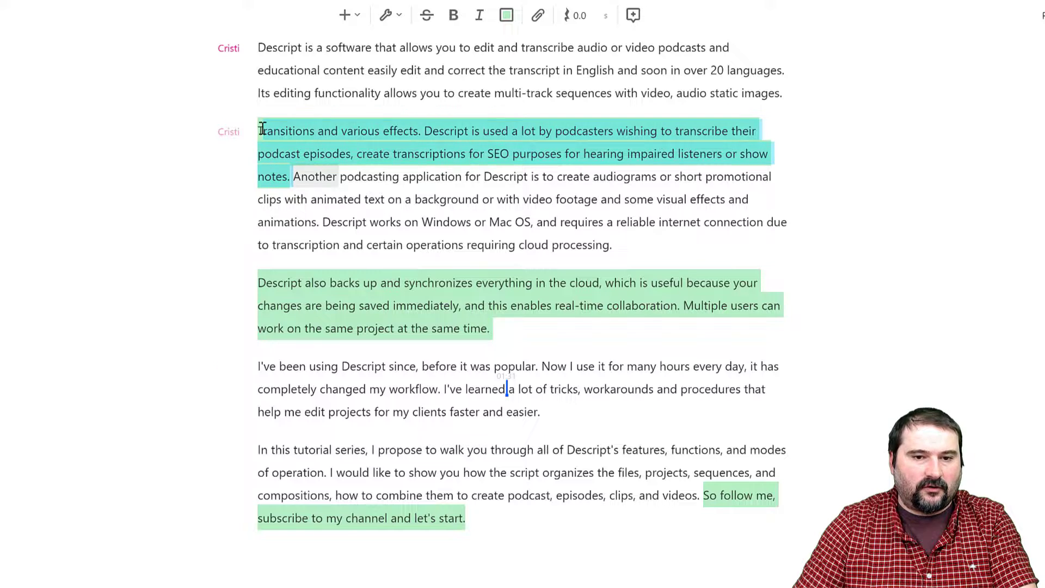
{"action": "left_click_drag", "start_coordinate": [258, 131], "coordinate": [329, 135]}
{"action": "right_click", "coordinate": [329, 136]}
{"action": "mouse_move", "coordinate": [428, 326]}
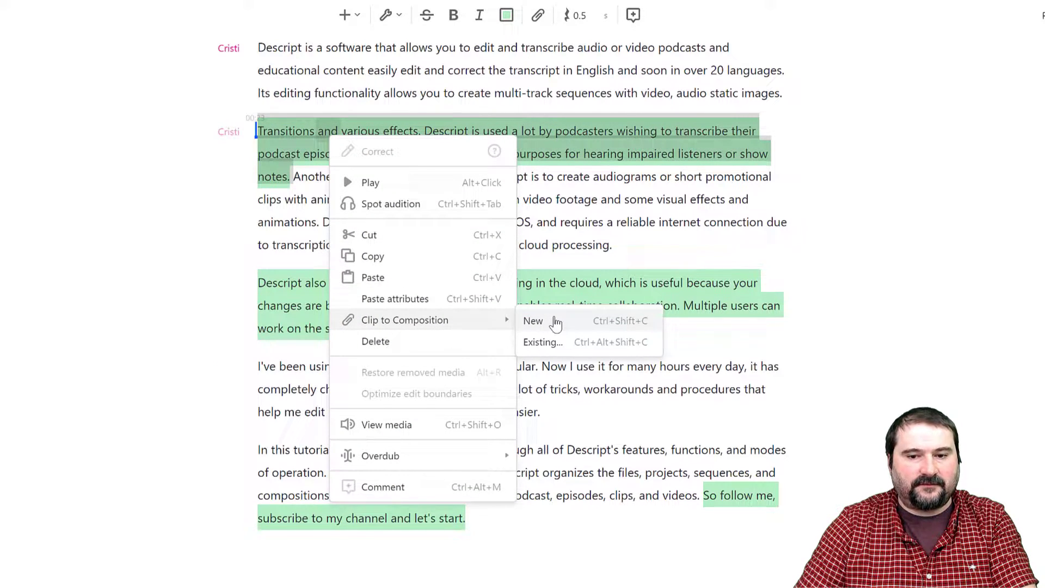
{"action": "left_click", "coordinate": [555, 323]}
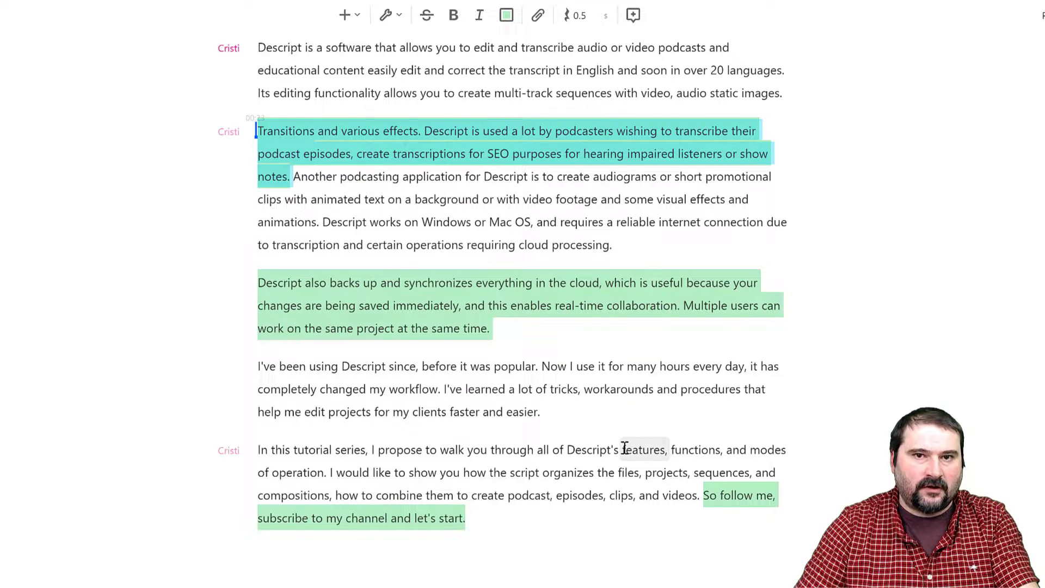
{"action": "left_click", "coordinate": [542, 411]}
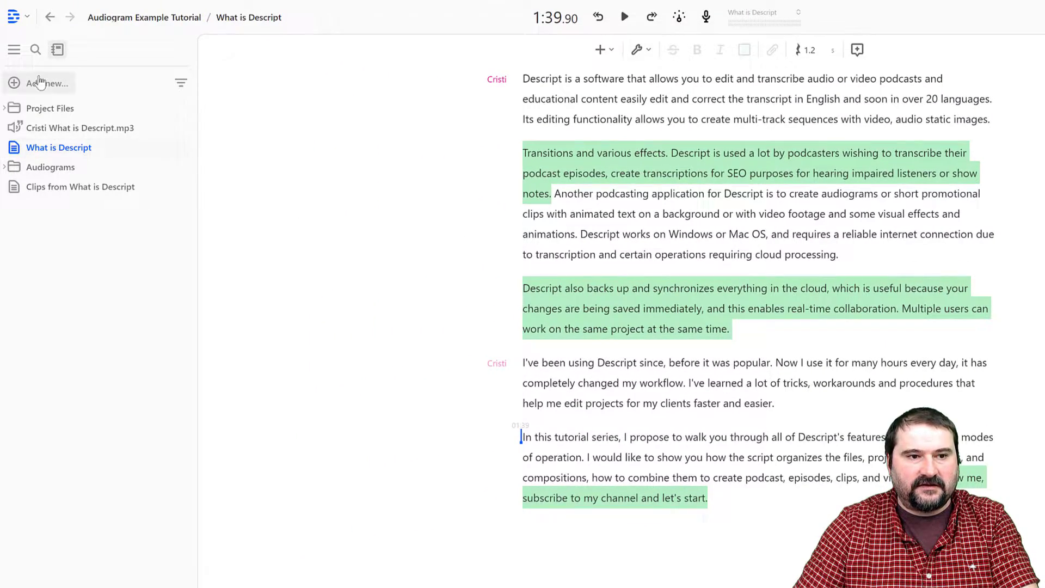
{"action": "left_click", "coordinate": [14, 51]}
{"action": "left_click", "coordinate": [17, 55]}
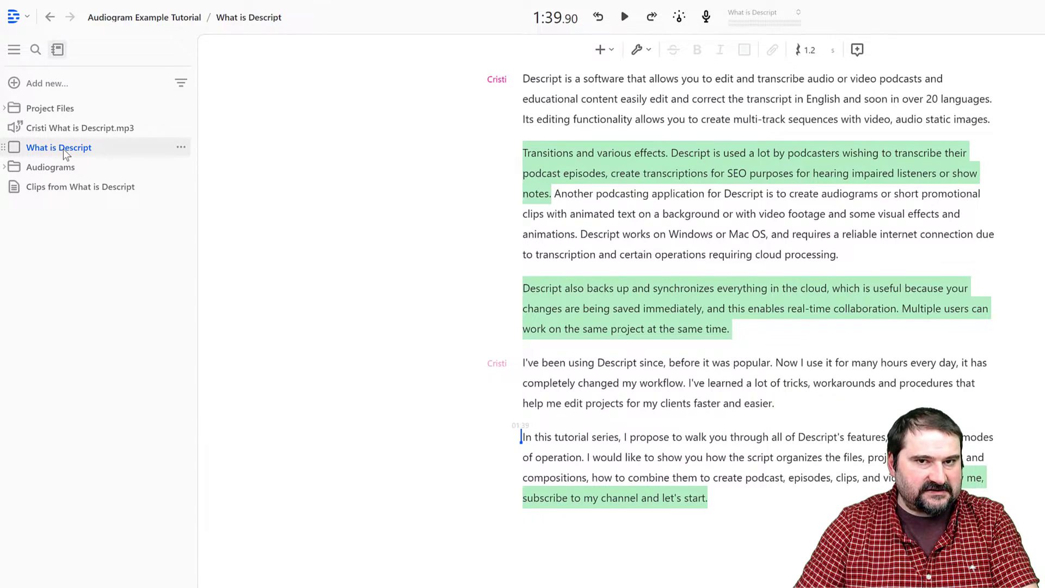
{"action": "left_click", "coordinate": [181, 148]}
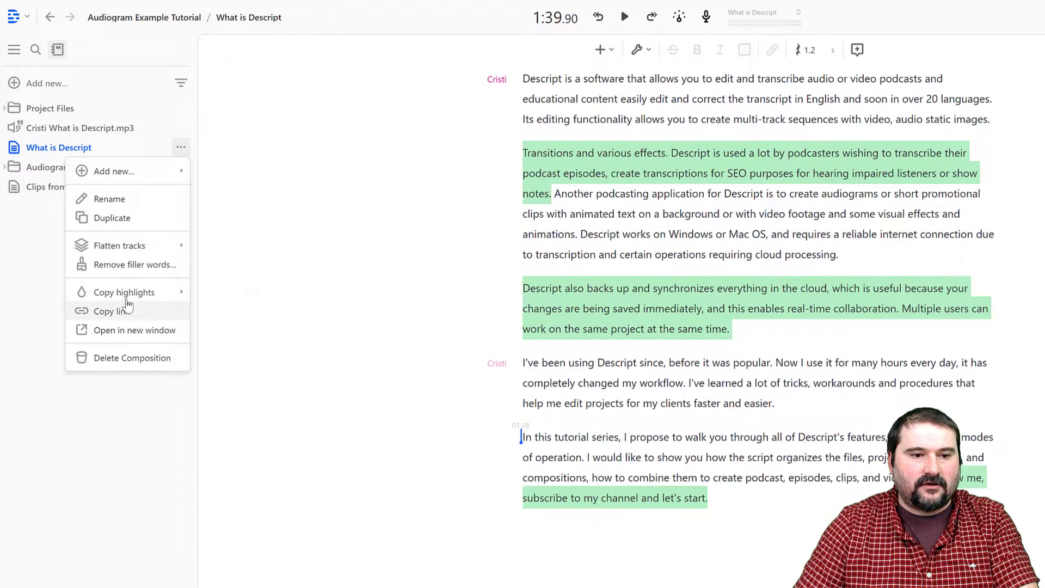
{"action": "mouse_move", "coordinate": [129, 299]}
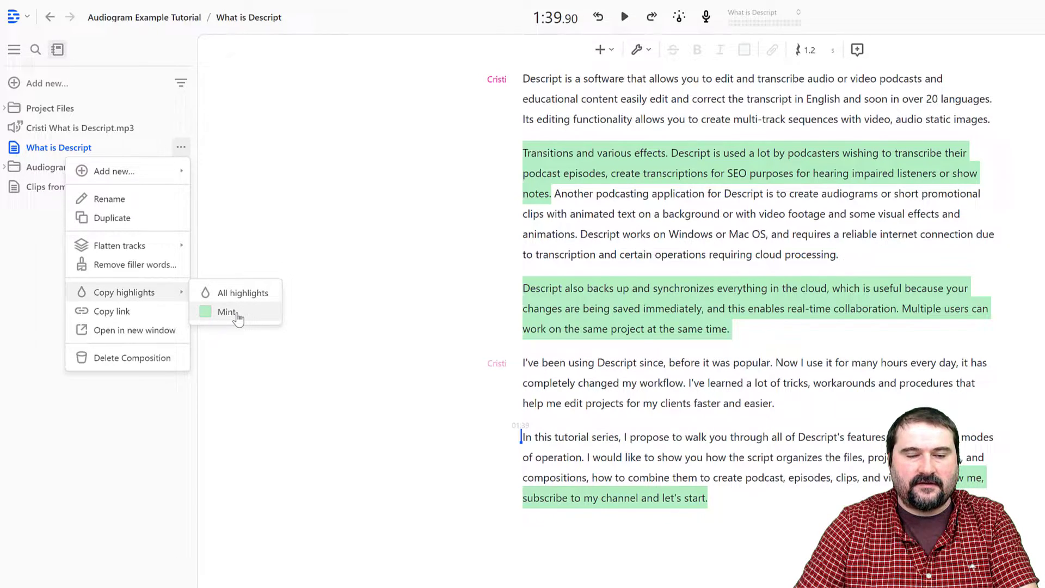
{"action": "left_click", "coordinate": [604, 259]}
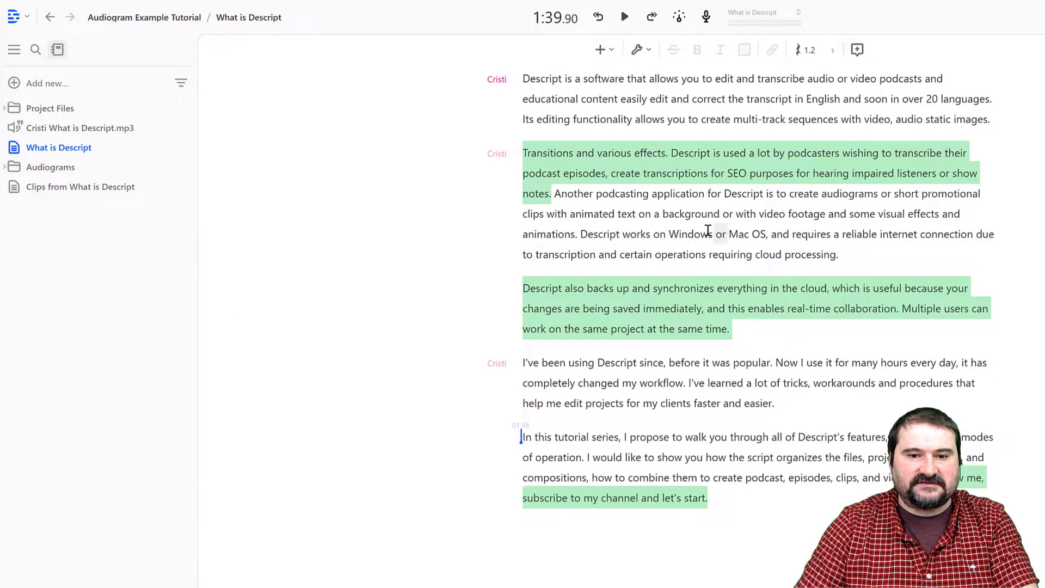
- Give the 'Descript works on Windows or Mac OS… cloud processing.' sentence a Sand highlight
{"action": "left_click_drag", "start_coordinate": [580, 233], "coordinate": [838, 254]}
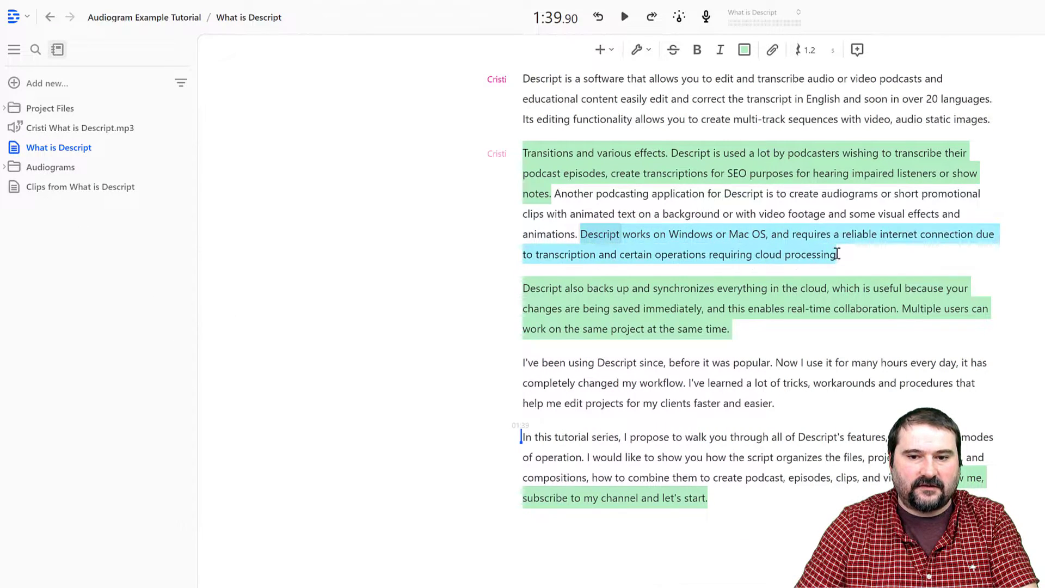
{"action": "left_click", "coordinate": [744, 49]}
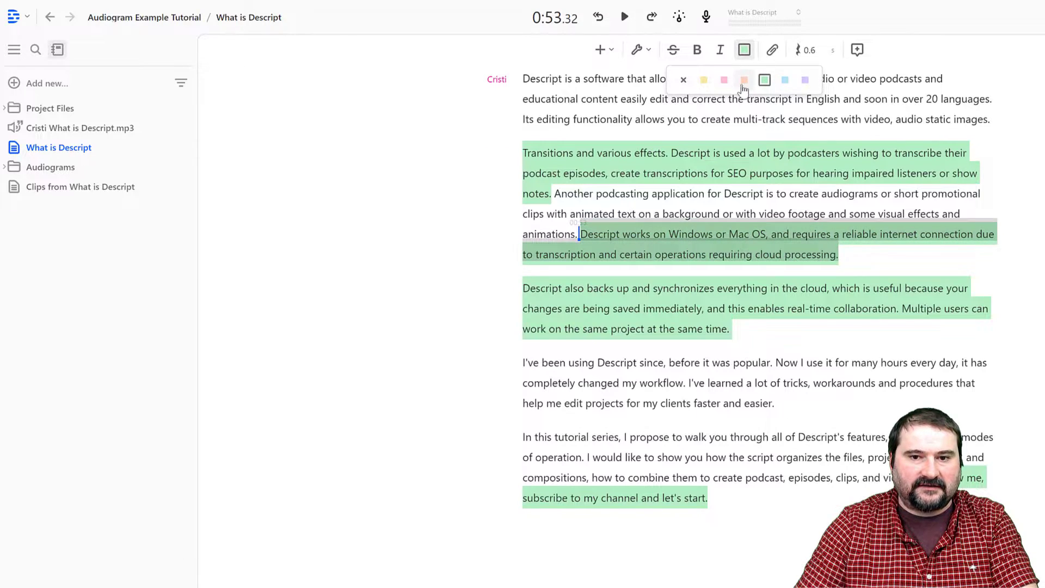
{"action": "left_click", "coordinate": [703, 81]}
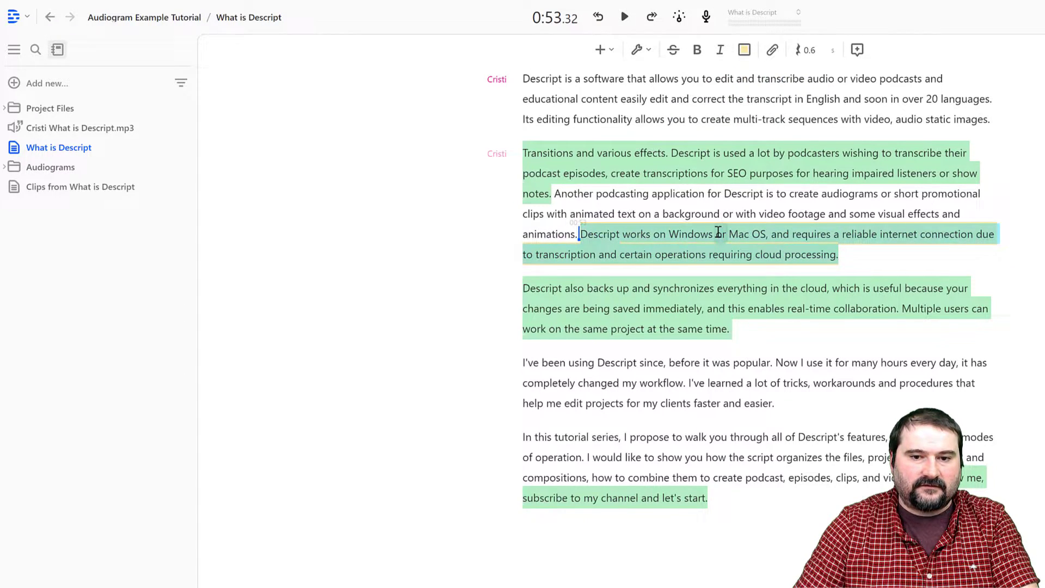
{"action": "left_click", "coordinate": [734, 213]}
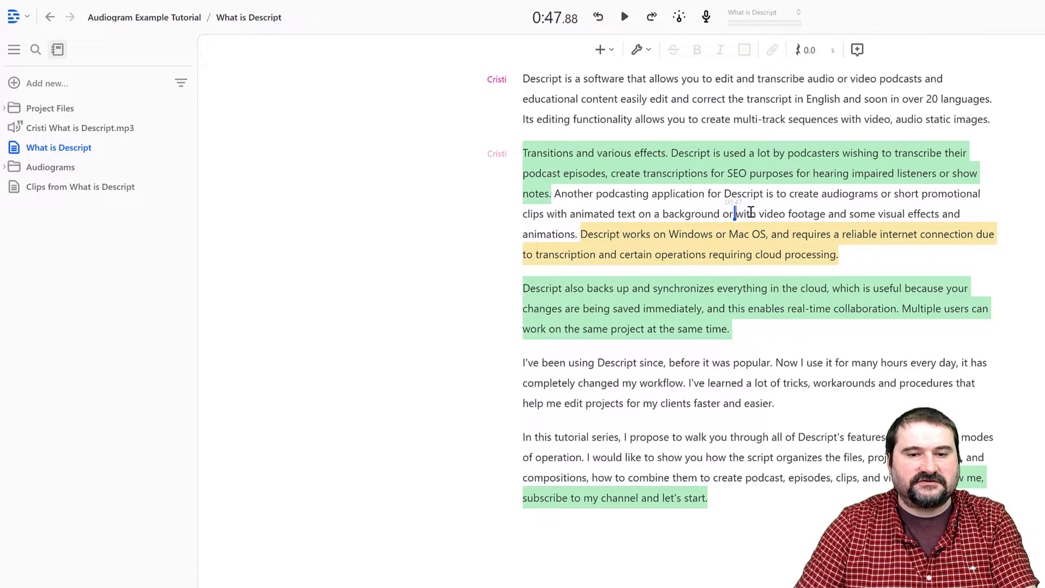
{"action": "scroll", "coordinate": [710, 311], "scroll_direction": "up", "scroll_amount": 2}
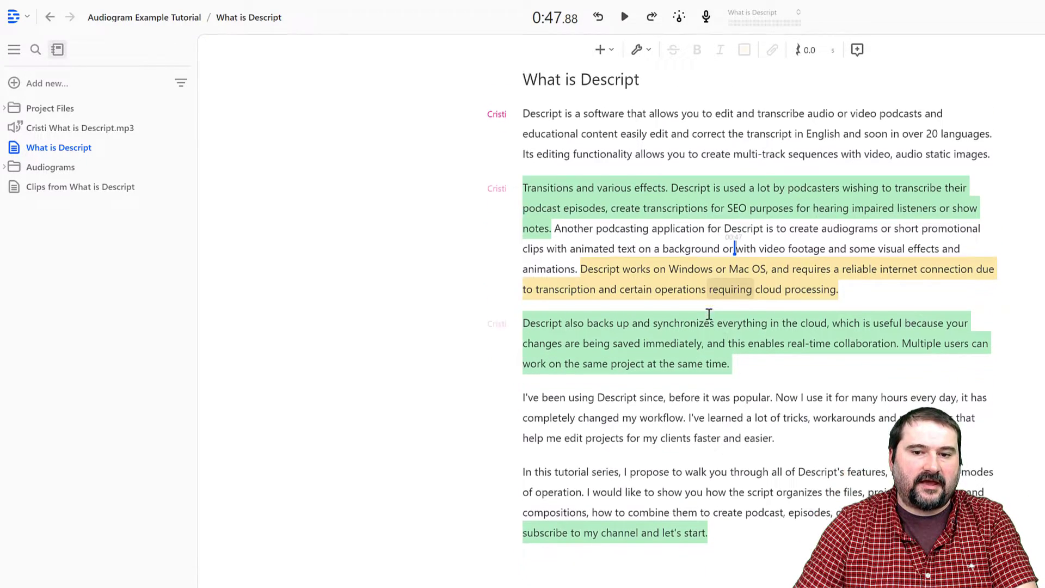
{"action": "scroll", "coordinate": [709, 314], "scroll_direction": "down", "scroll_amount": 2}
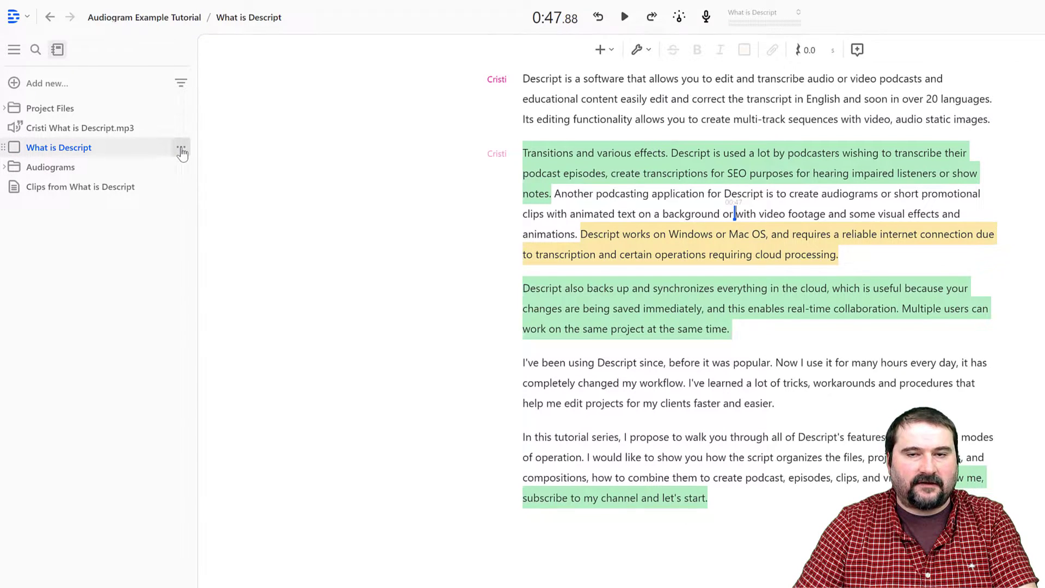
{"action": "left_click", "coordinate": [181, 149]}
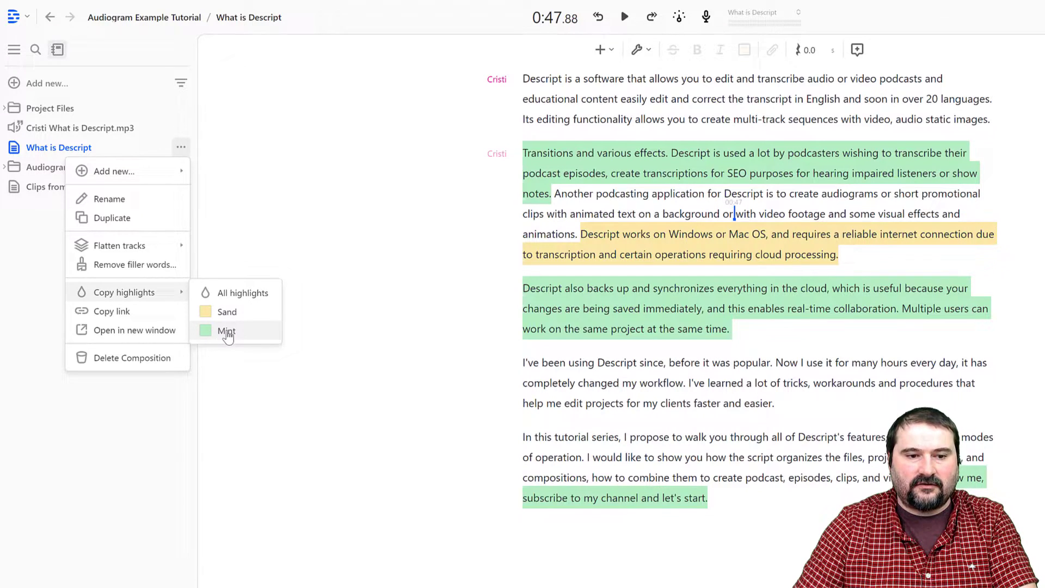
{"action": "left_click", "coordinate": [227, 332]}
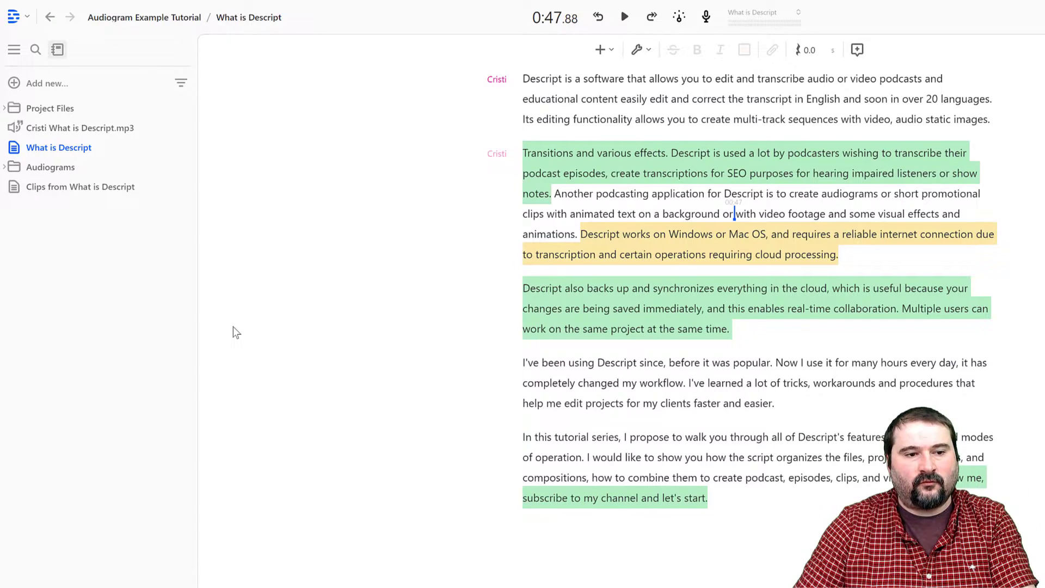
- Add a new composition named Untitled and paste the three mint-highlighted passages into it
{"action": "left_click", "coordinate": [43, 85]}
{"action": "left_click", "coordinate": [44, 108]}
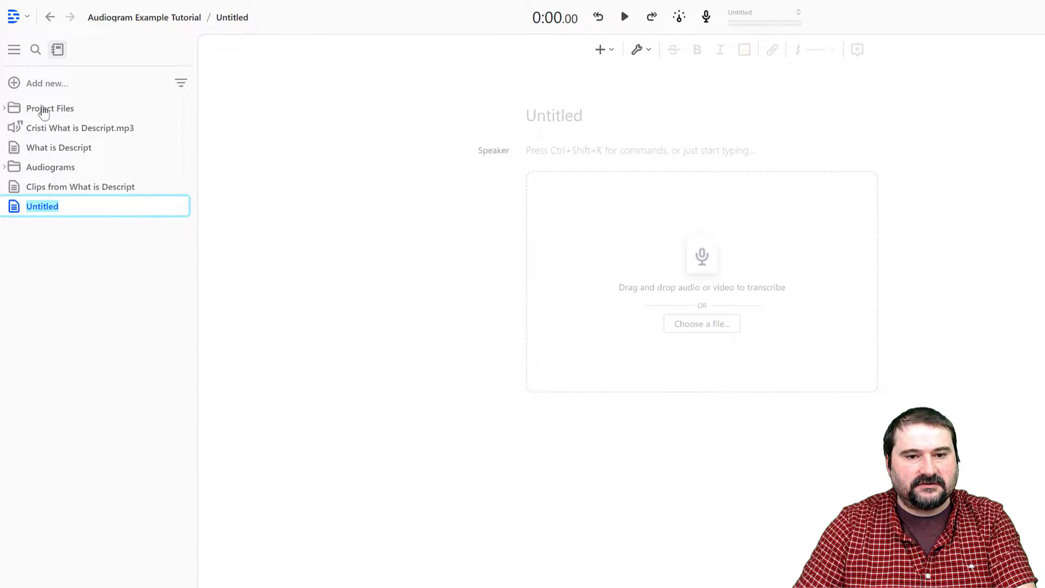
{"action": "key", "text": "Return"}
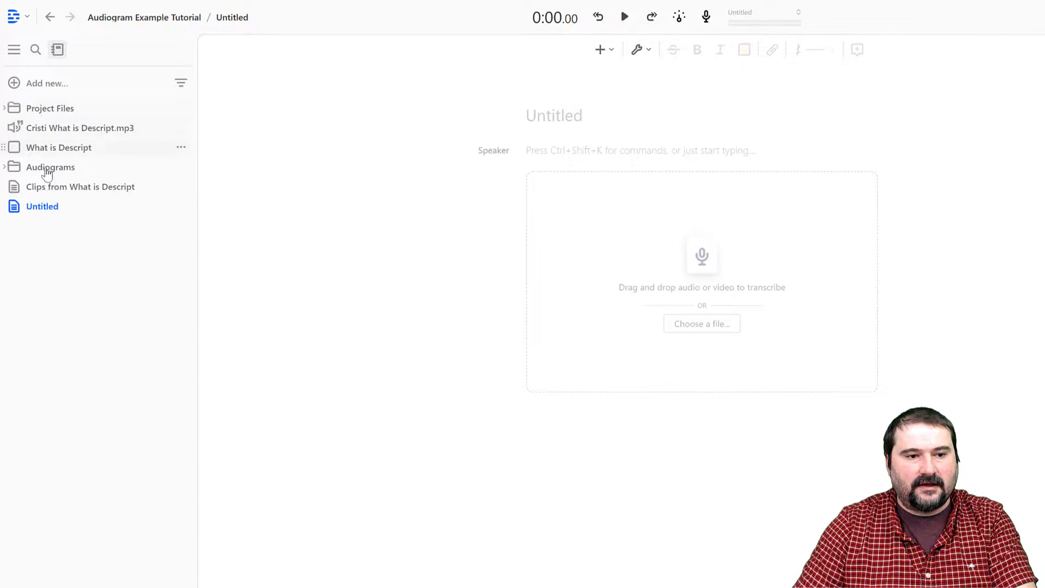
{"action": "right_click", "coordinate": [575, 151]}
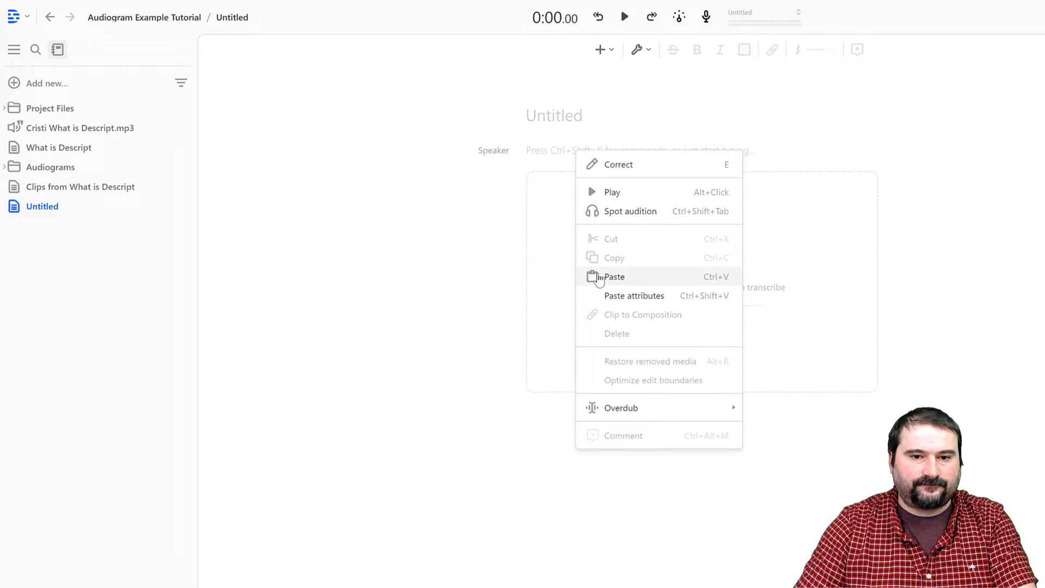
{"action": "left_click", "coordinate": [595, 275]}
{"action": "left_click", "coordinate": [746, 332]}
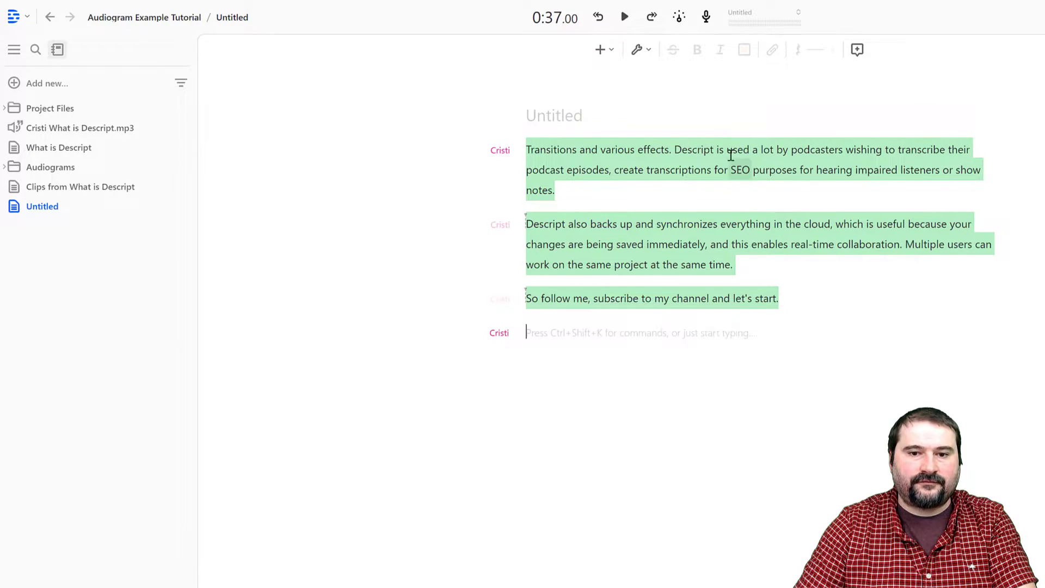